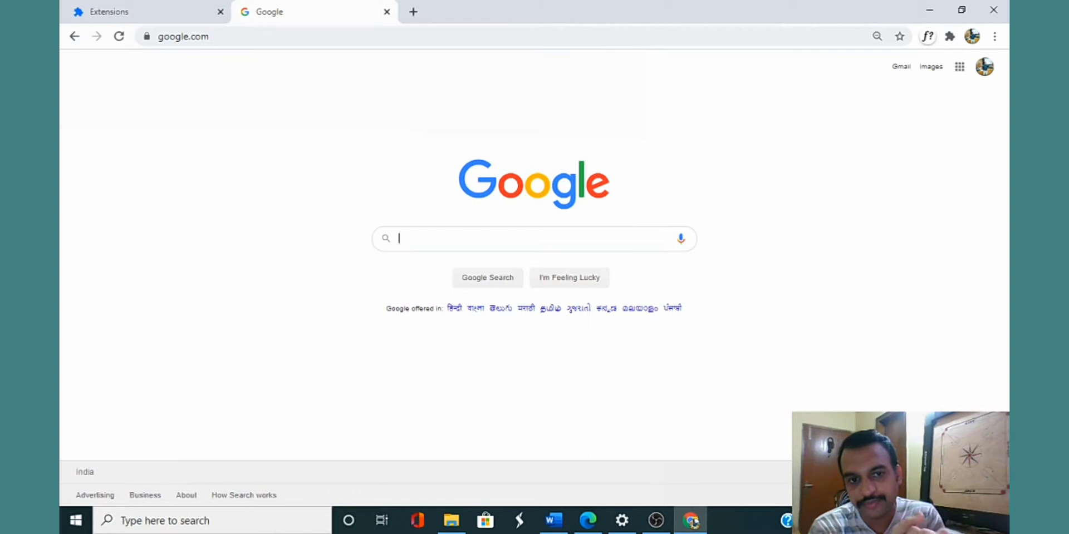
Step: Search Google for "IPL" and run a follow-up search for "Cricket match" from the Yahoo results page
{"action": "type", "text": "i"}
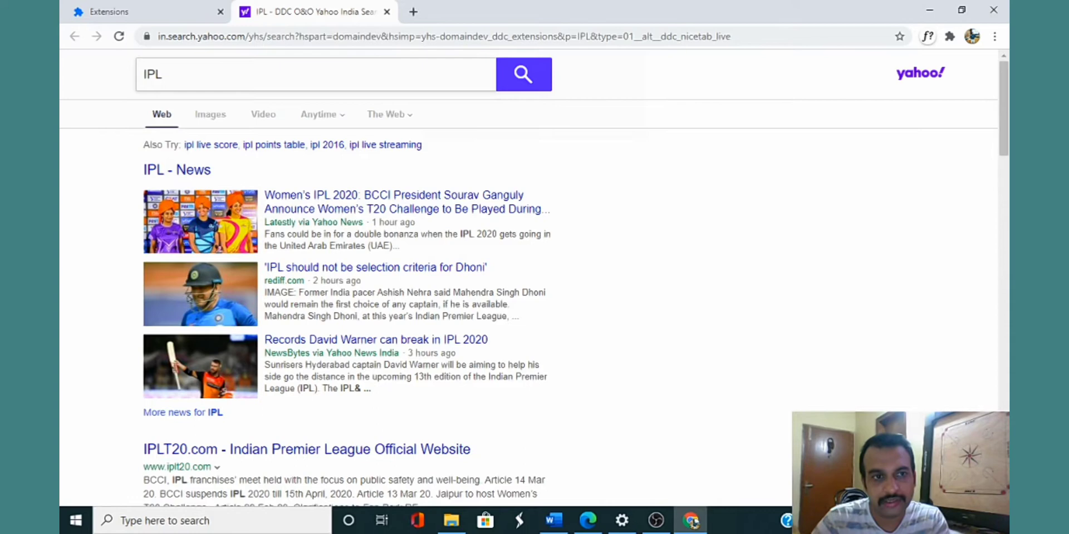
{"action": "double_click", "coordinate": [160, 74]}
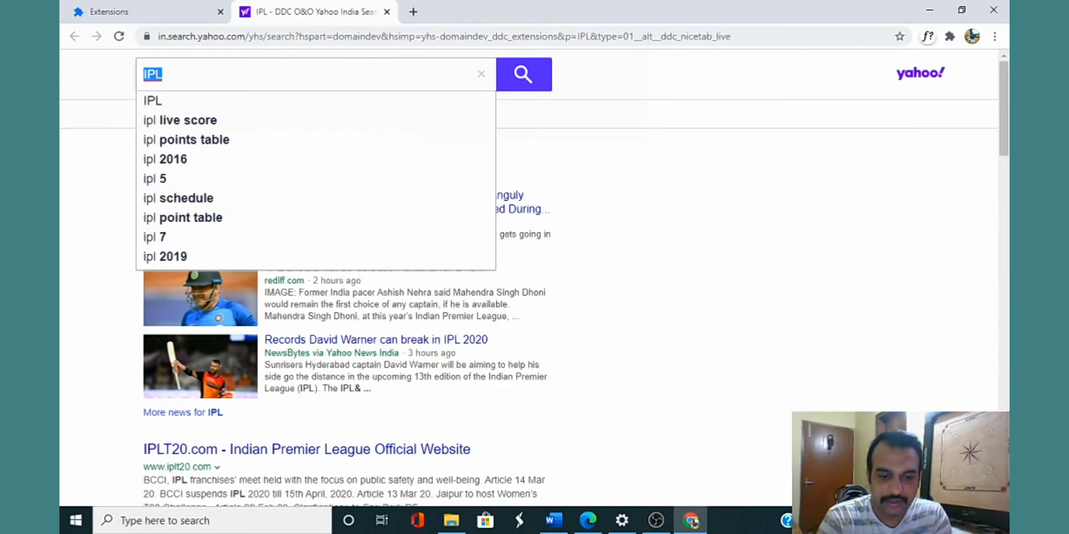
{"action": "key", "text": "BackSpace"}
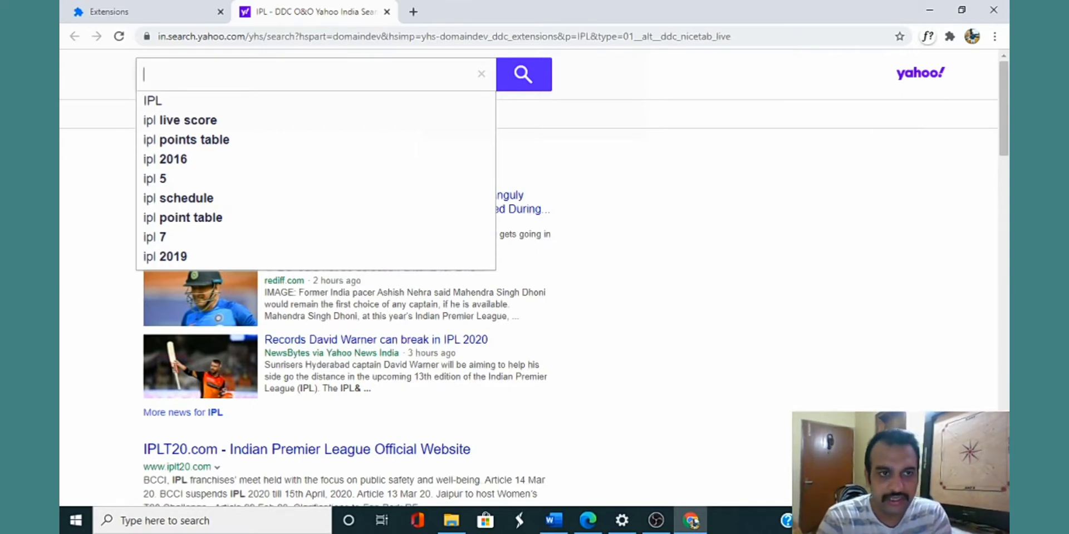
{"action": "type", "text": "Cricket match"}
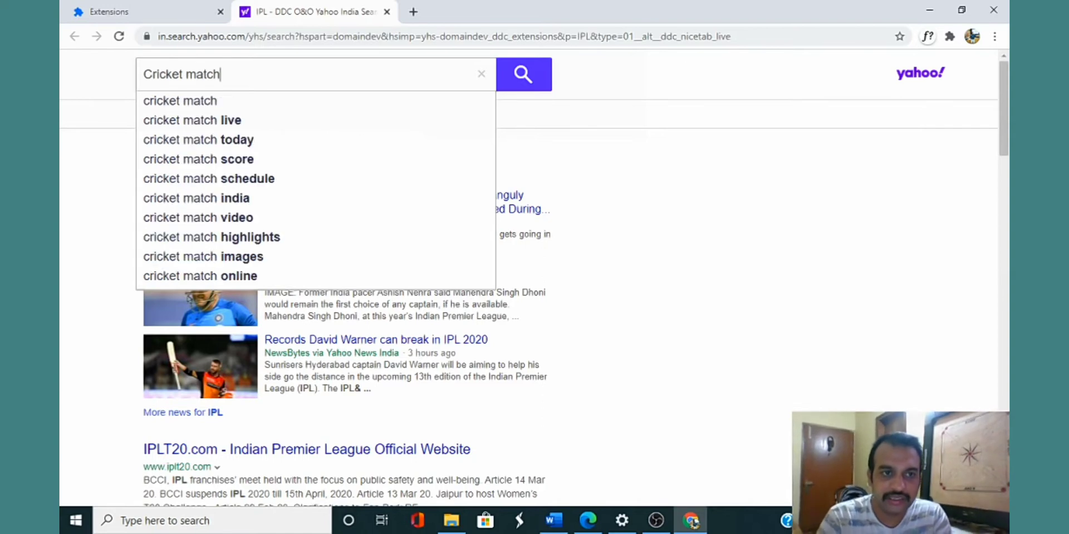
{"action": "key", "text": "Return"}
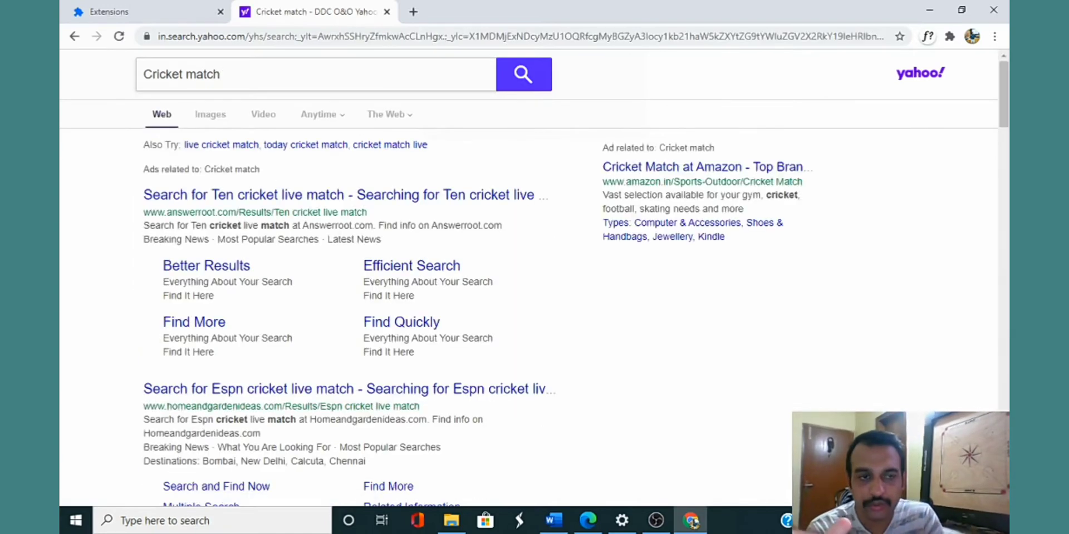
Step: Load google.com and search for the suggested query "sachin tendulkar and brad hogg incident"
{"action": "triple_click", "coordinate": [203, 74]}
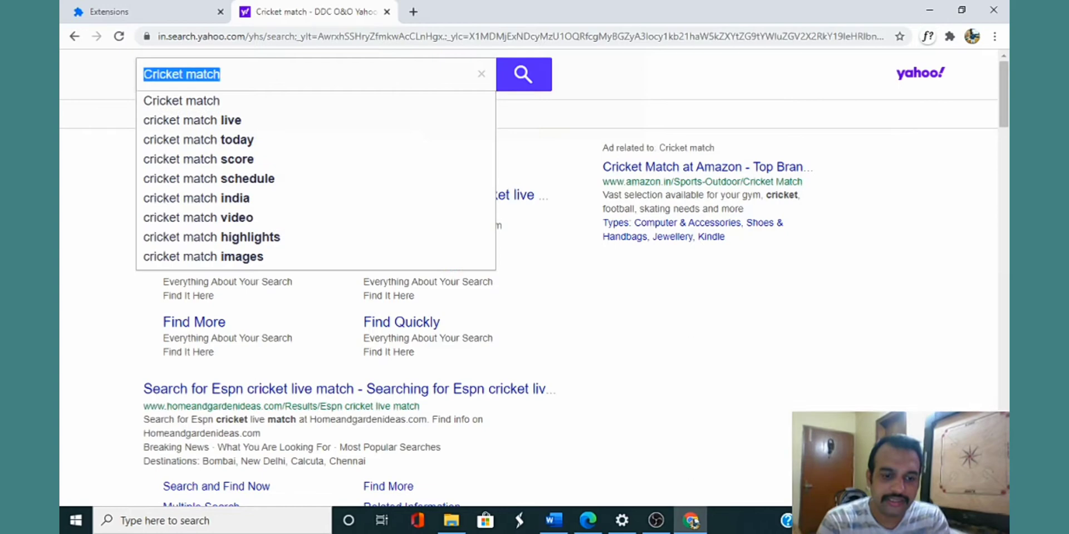
{"action": "key", "text": "ctrl+l"}
{"action": "type", "text": "google.com"}
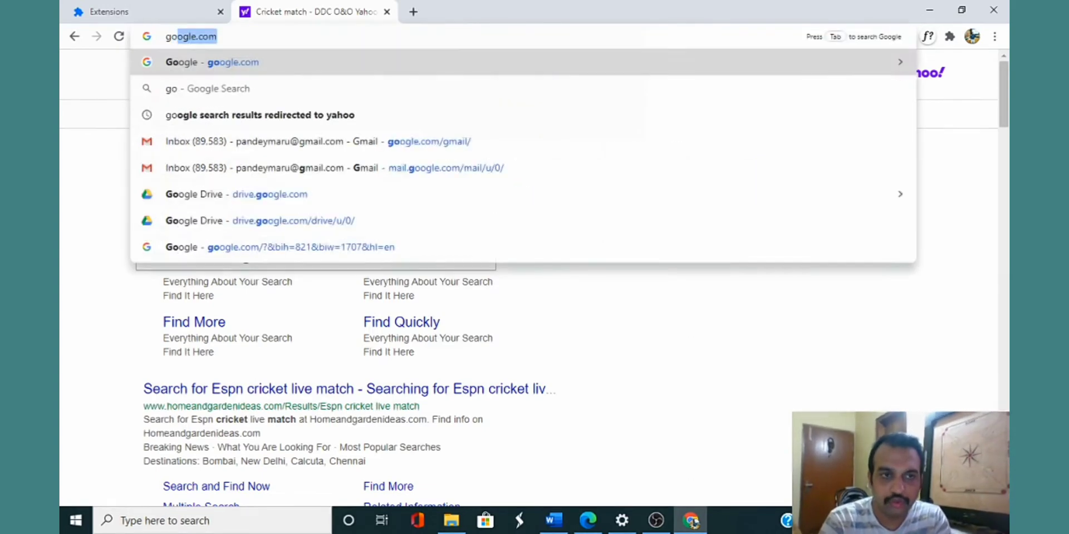
{"action": "key", "text": "Return"}
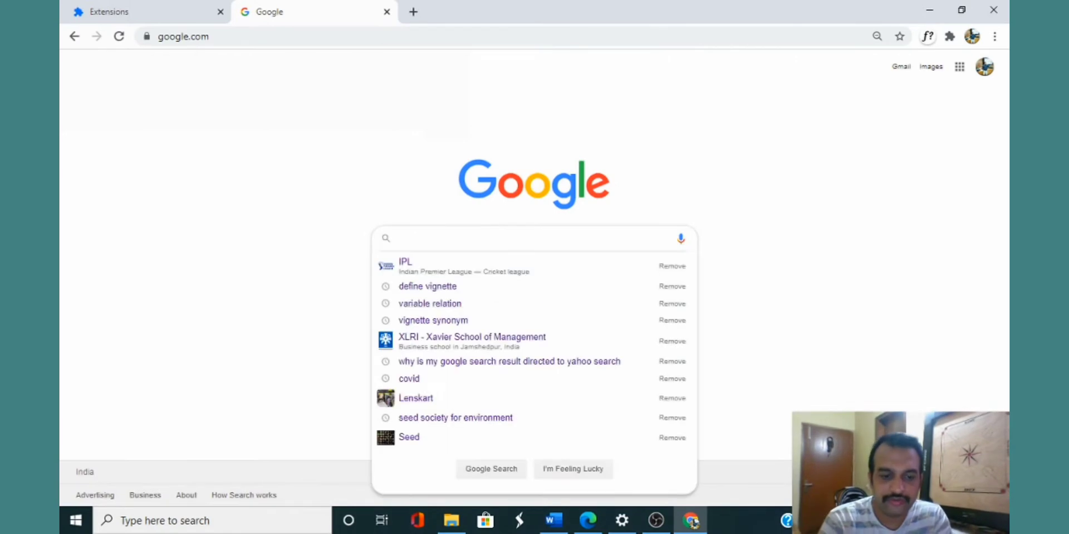
{"action": "type", "text": "Sachin"}
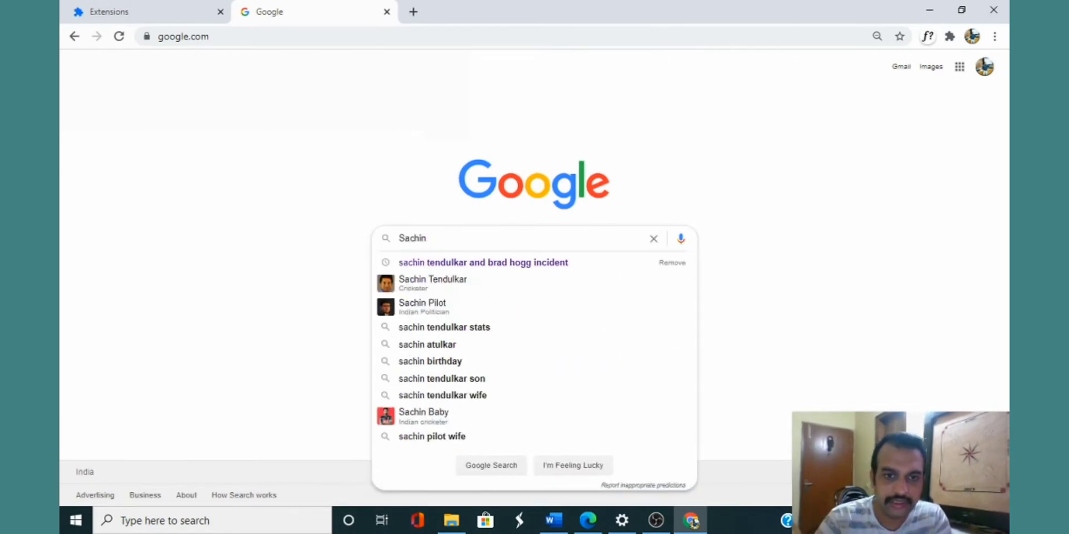
{"action": "key", "text": "Down"}
{"action": "key", "text": "Return"}
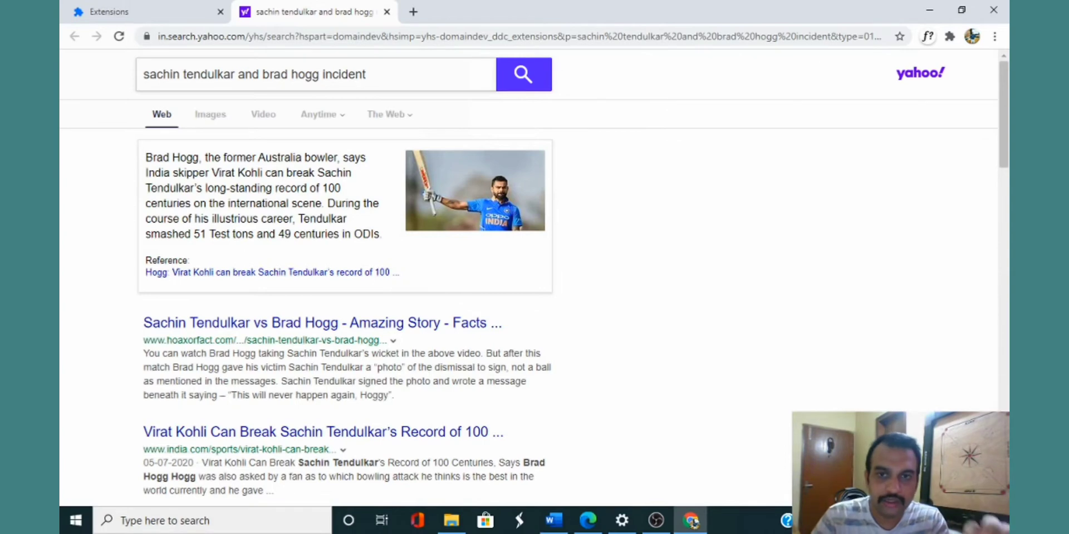
Step: Open the browser's extensions management page
{"action": "key", "text": "alt+f"}
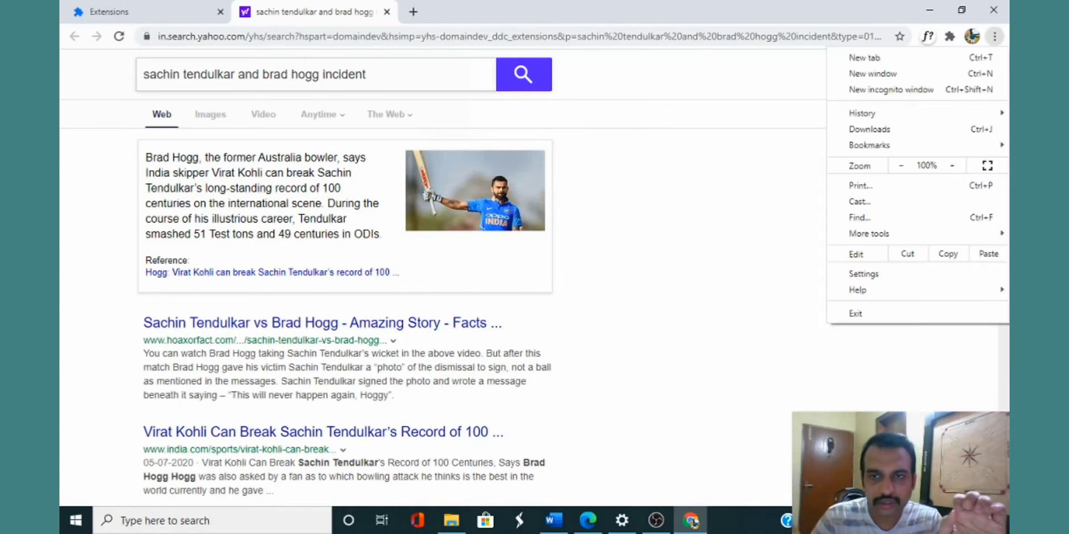
{"action": "mouse_move", "coordinate": [868, 233]}
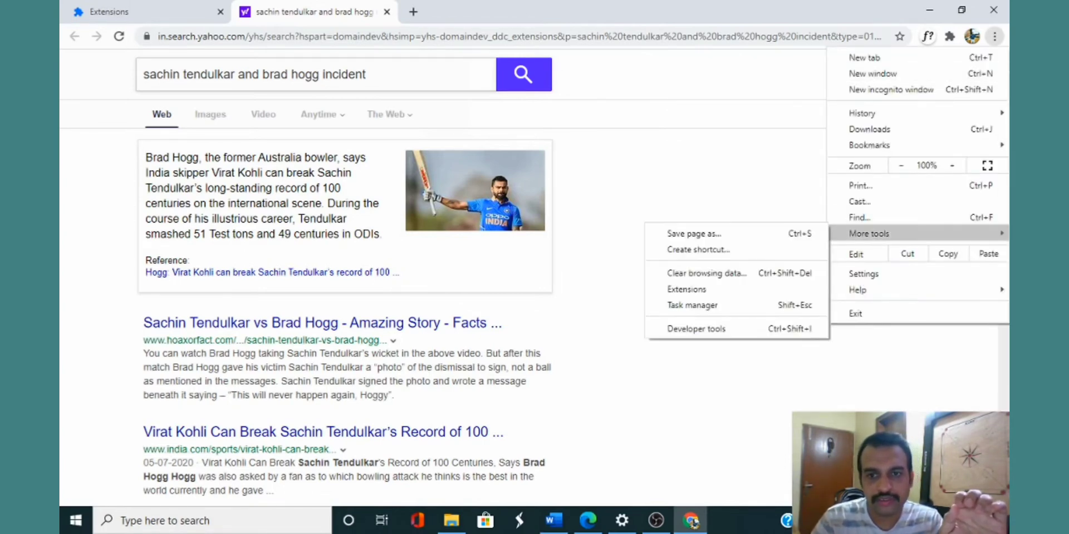
{"action": "key", "text": "Return"}
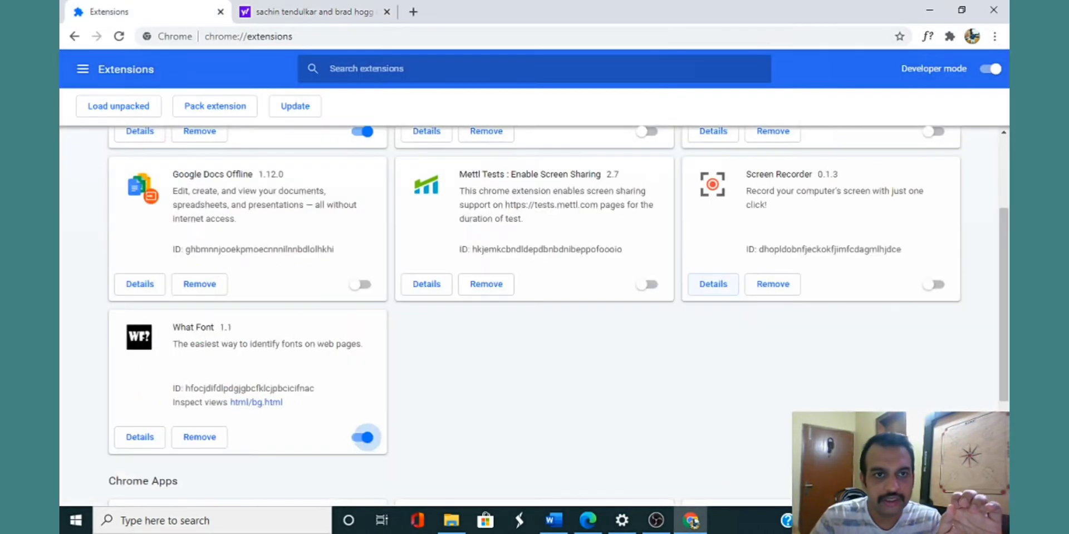
Step: Turn off the Adobe Acrobat and What Font extensions and check the list for any others still enabled
{"action": "scroll", "coordinate": [534, 315], "scroll_direction": "up", "scroll_amount": 3}
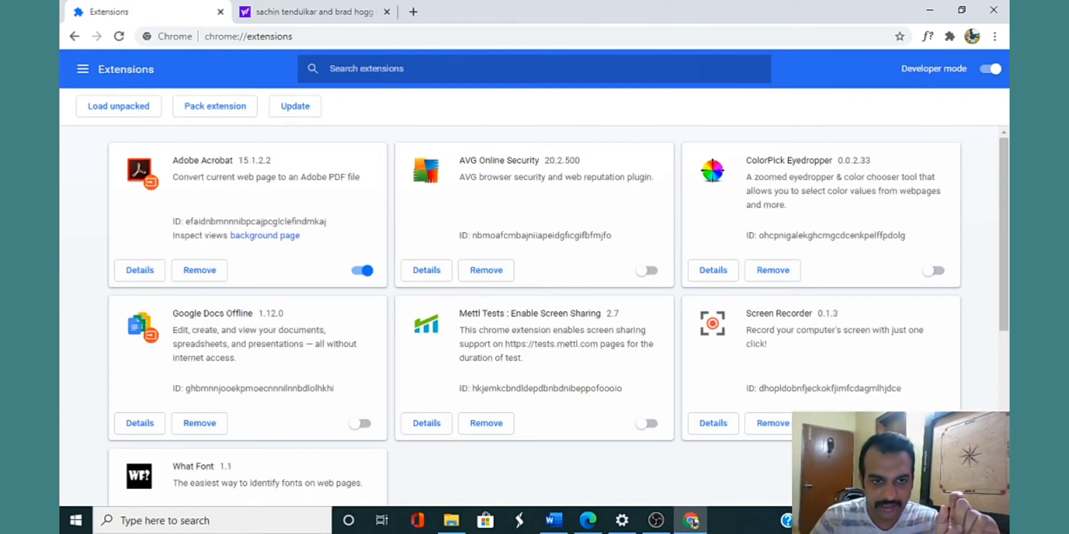
{"action": "left_click", "coordinate": [362, 271]}
{"action": "scroll", "coordinate": [533, 315], "scroll_direction": "down", "scroll_amount": 3}
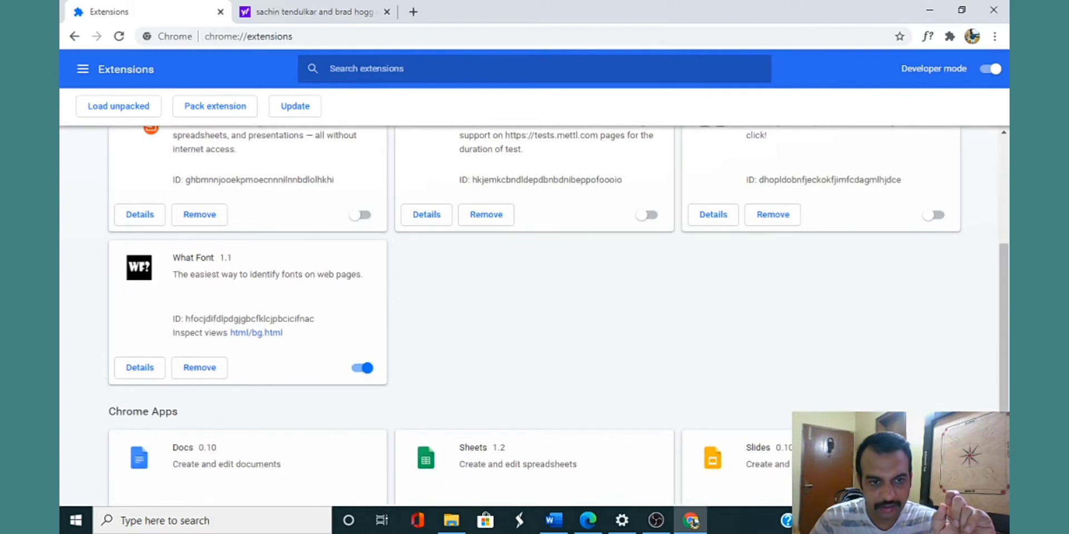
{"action": "left_click", "coordinate": [363, 368]}
{"action": "scroll", "coordinate": [534, 315], "scroll_direction": "down", "scroll_amount": 2}
{"action": "scroll", "coordinate": [426, 270], "scroll_direction": "up", "scroll_amount": 6}
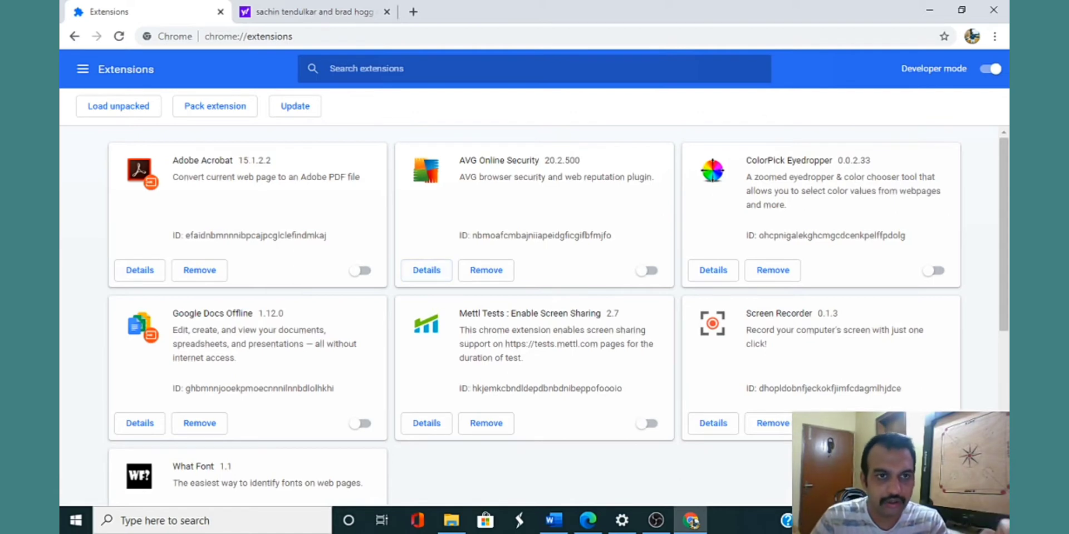
Step: With all extensions off, reload google.com in the search tab and search for "sachin tendulkar and brad hogg incident"
{"action": "left_click", "coordinate": [312, 12]}
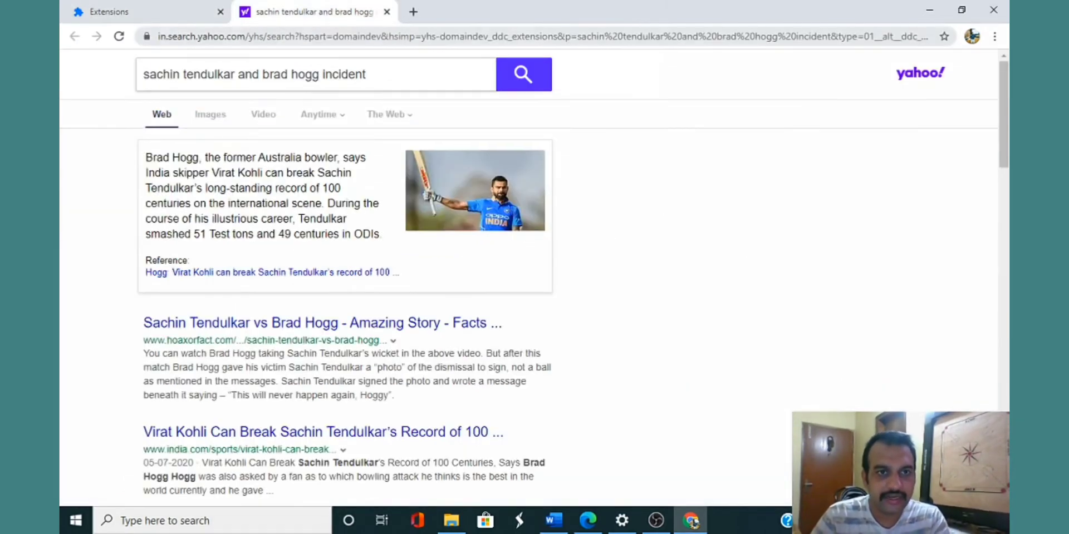
{"action": "type", "text": "googl"}
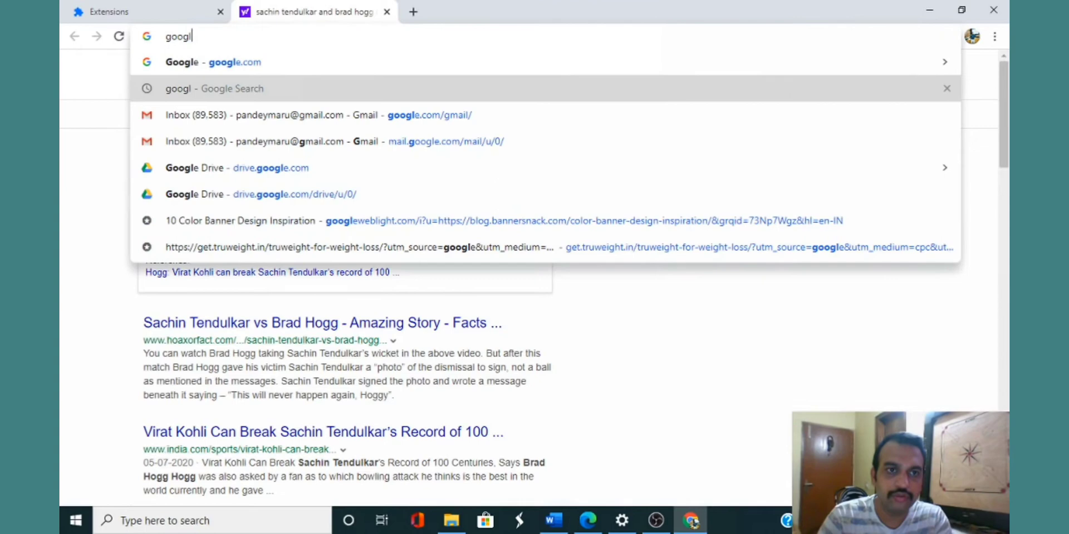
{"action": "key", "text": "Return"}
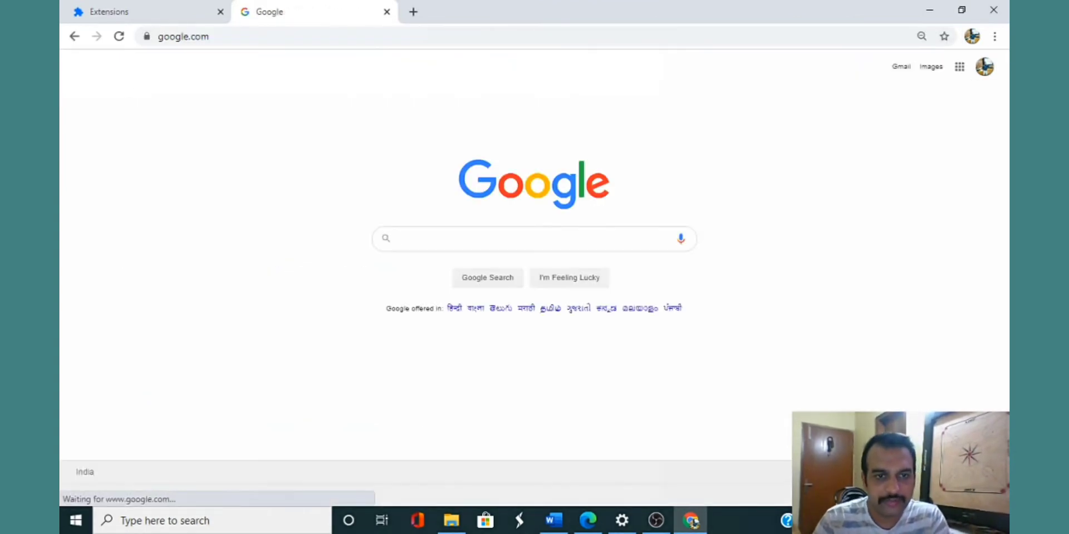
{"action": "type", "text": "sa"}
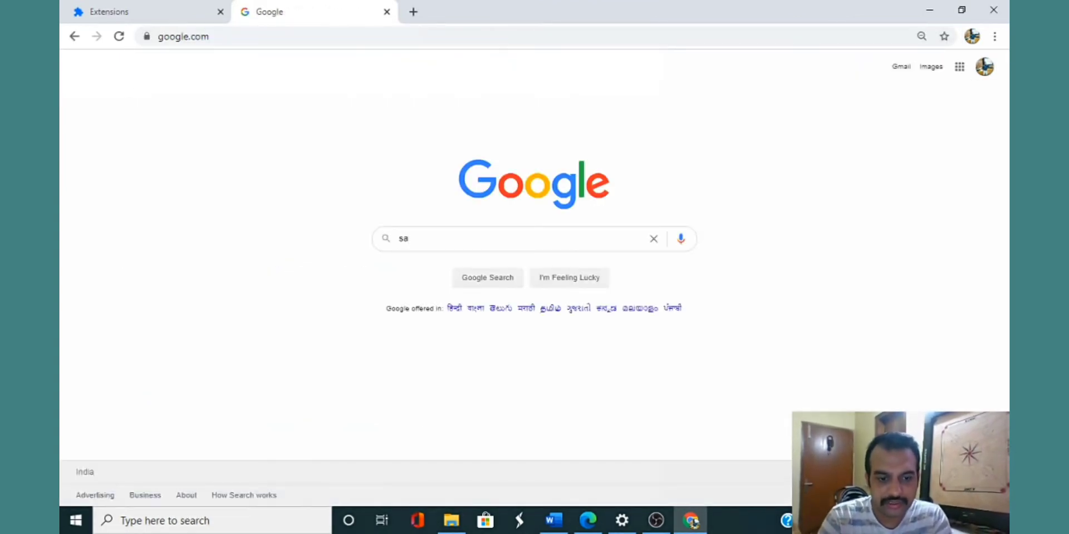
{"action": "type", "text": "chin"}
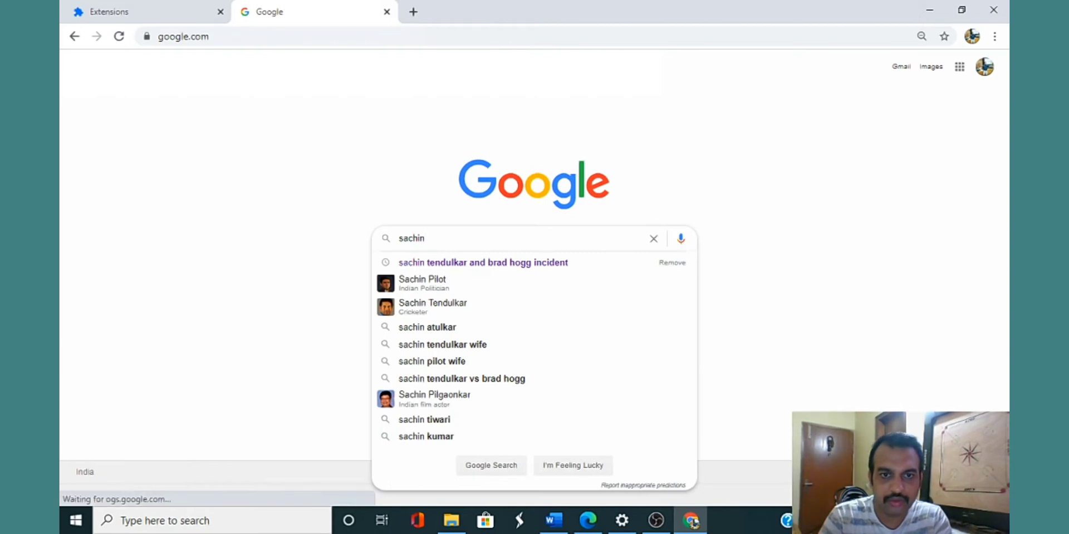
{"action": "key", "text": "Down"}
{"action": "key", "text": "Return"}
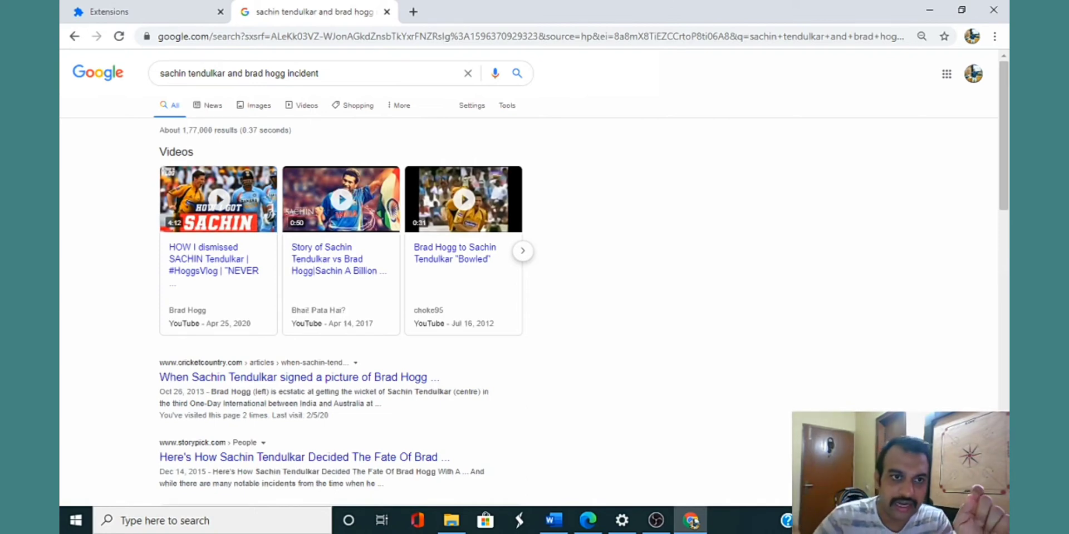
Step: Return to the extensions page and turn only the Adobe Acrobat extension back on
{"action": "left_click", "coordinate": [147, 12]}
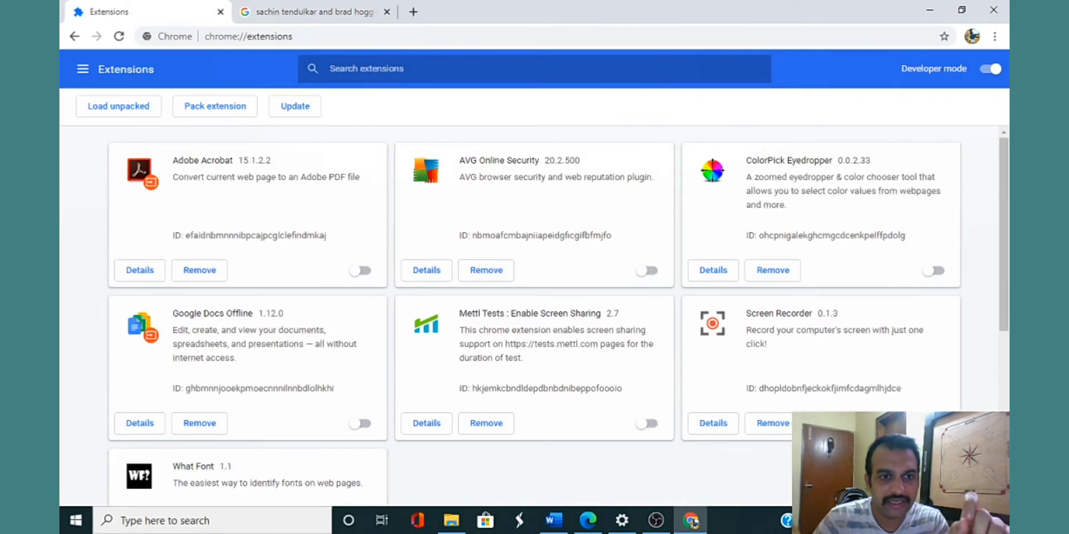
{"action": "scroll", "coordinate": [534, 316], "scroll_direction": "down", "scroll_amount": 1}
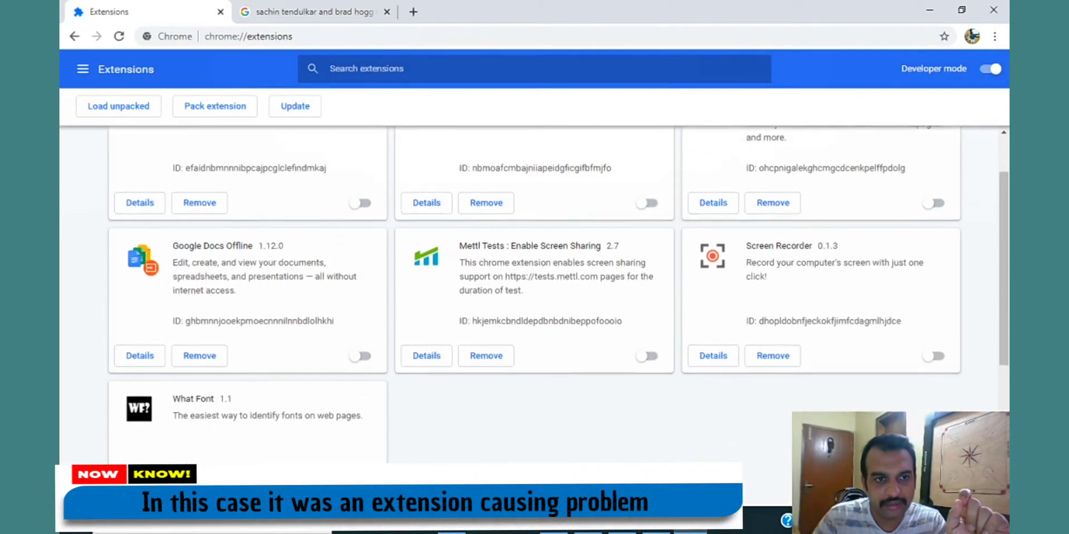
{"action": "scroll", "coordinate": [534, 317], "scroll_direction": "up", "scroll_amount": 1}
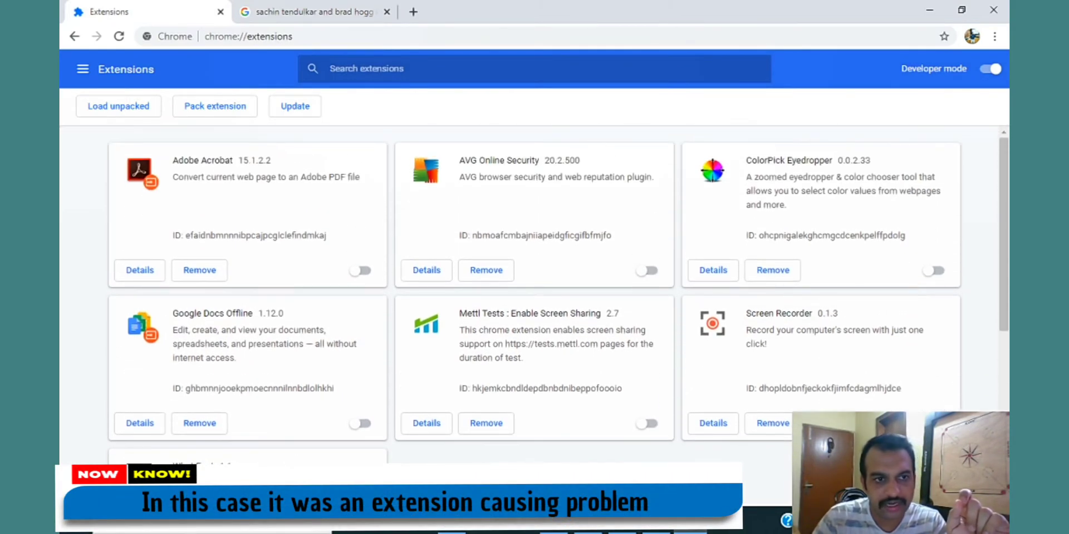
{"action": "left_click", "coordinate": [360, 270]}
Step: With only Adobe Acrobat enabled, load google.com again and repeat the "sachin tendulkar and brad hogg incident" search
{"action": "key", "text": "ctrl+Tab"}
{"action": "key", "text": "ctrl+l"}
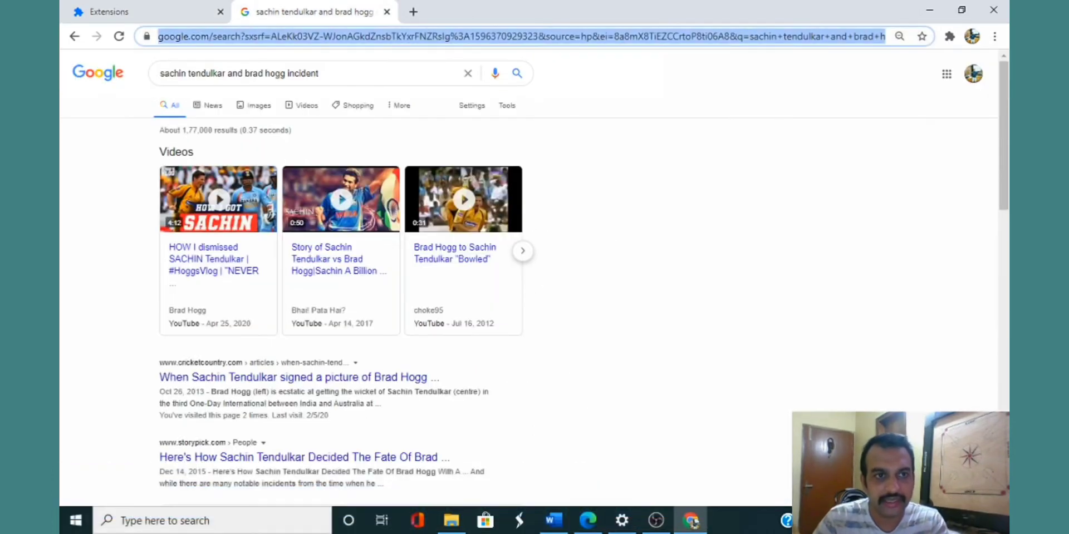
{"action": "type", "text": "google.com"}
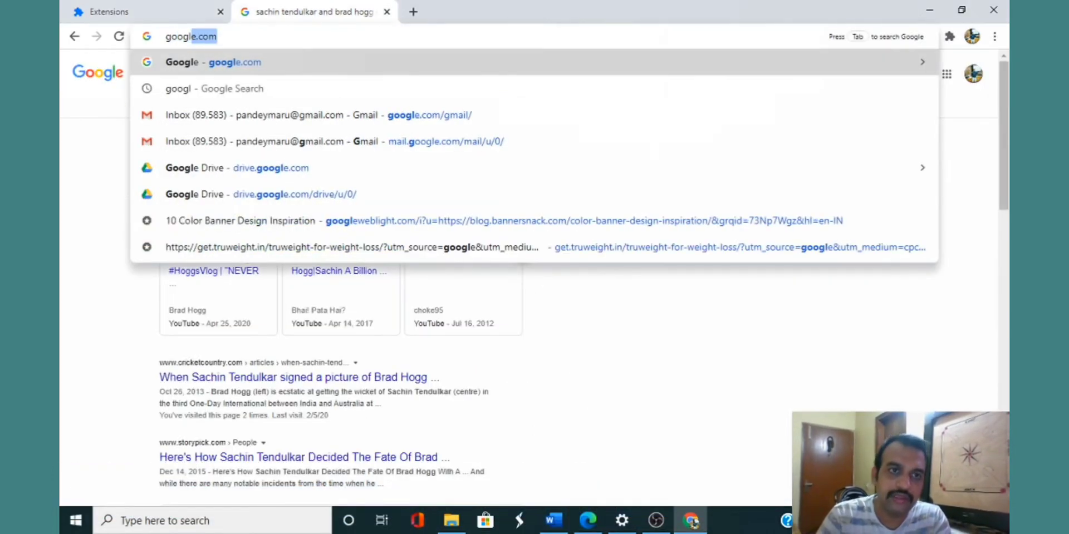
{"action": "key", "text": "Return"}
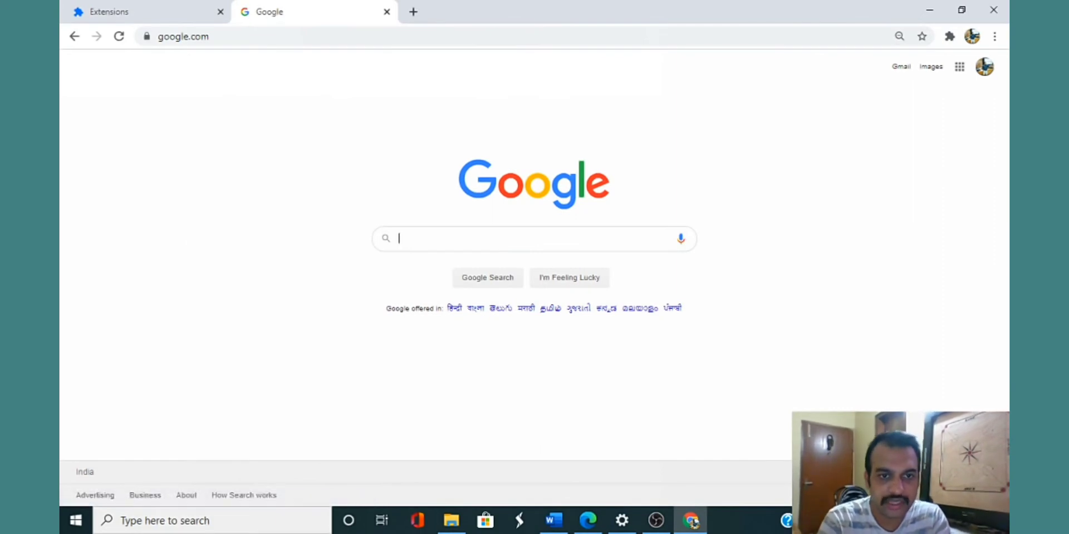
{"action": "type", "text": "sachin tend"}
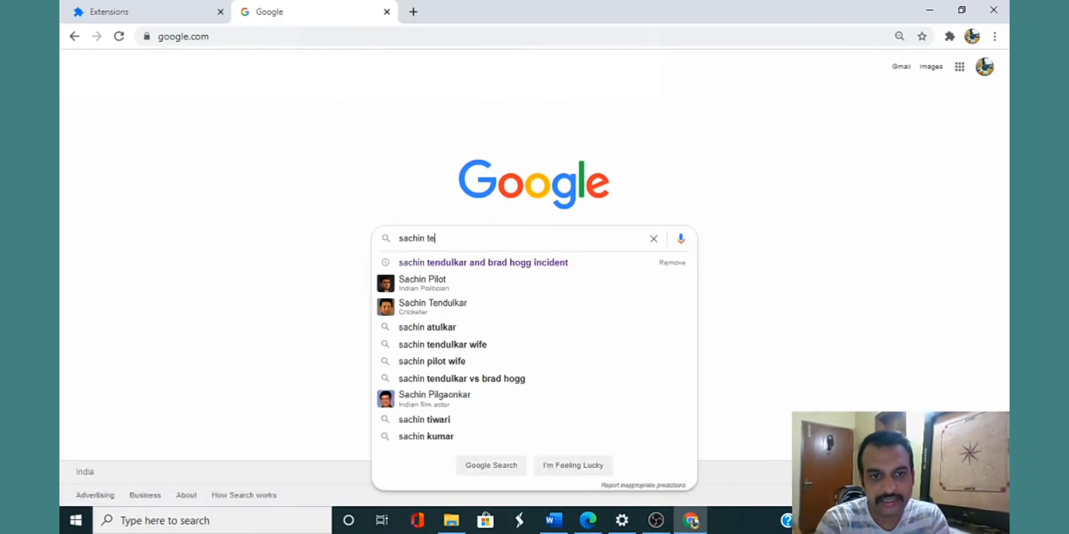
{"action": "key", "text": "Down"}
{"action": "key", "text": "Return"}
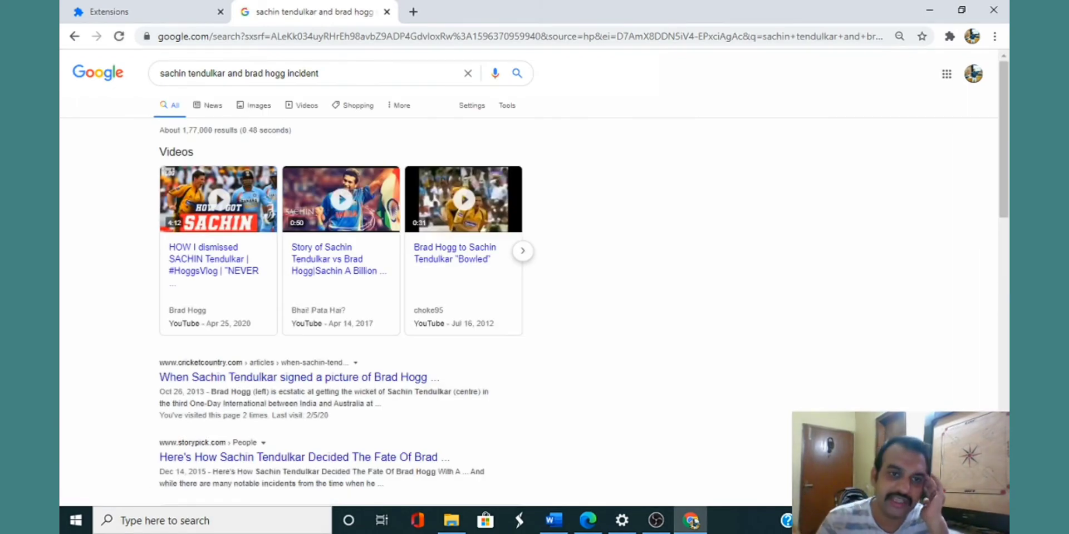
Step: On the extensions page, turn off Adobe Acrobat and turn on the What Font extension
{"action": "left_click", "coordinate": [142, 11]}
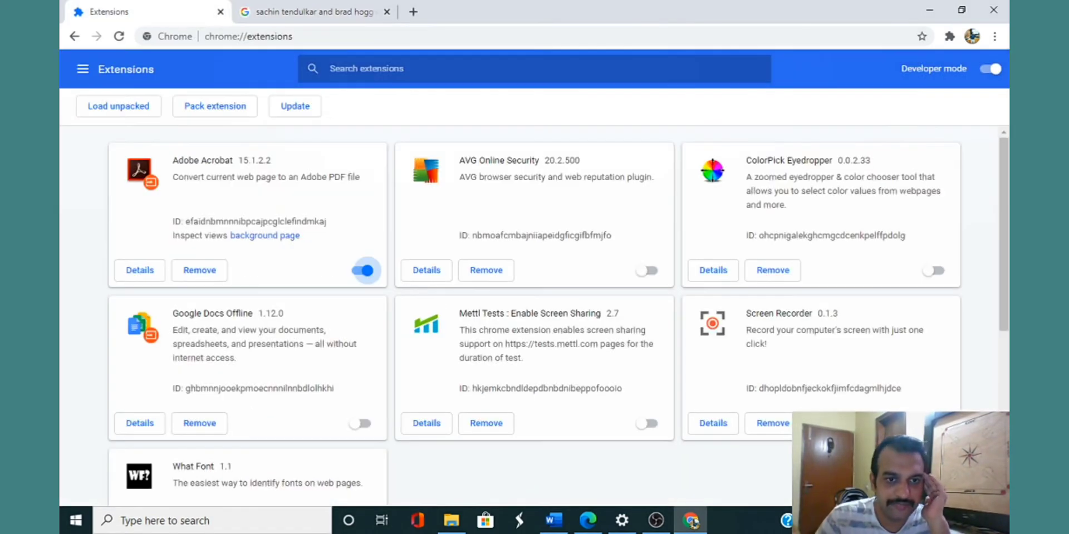
{"action": "left_click", "coordinate": [362, 271]}
{"action": "scroll", "coordinate": [534, 311], "scroll_direction": "down", "scroll_amount": 5}
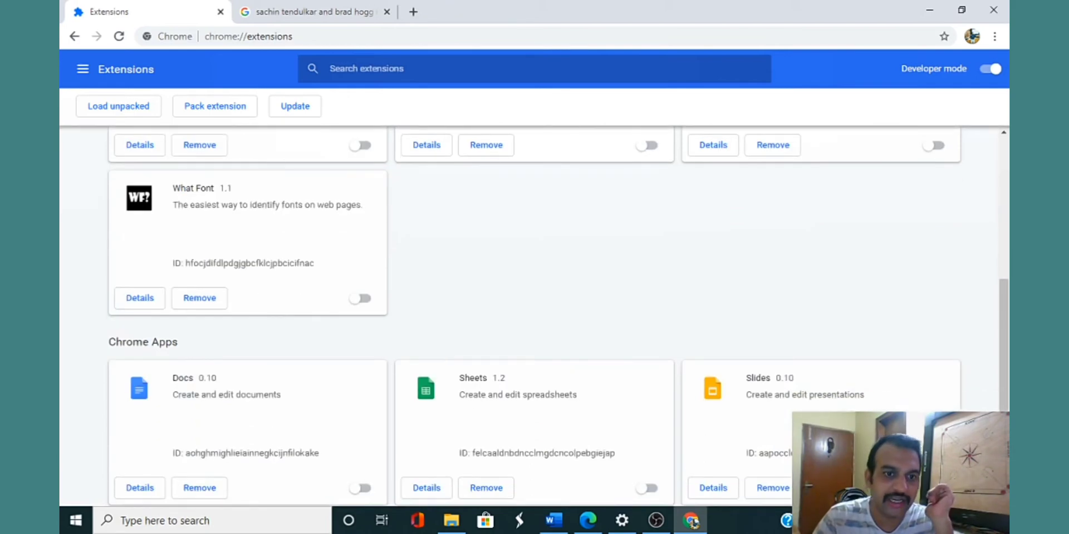
{"action": "left_click", "coordinate": [360, 299]}
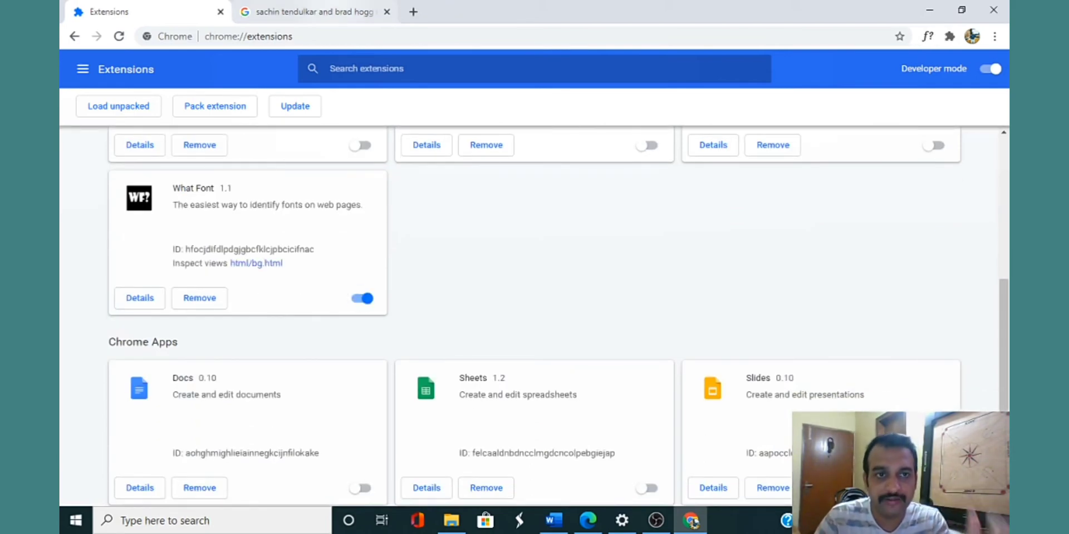
Step: With only What Font enabled, load google.com in the search tab and repeat the "sachin tendulkar and brad hogg incident" search
{"action": "left_click", "coordinate": [314, 11]}
{"action": "left_click", "coordinate": [314, 36]}
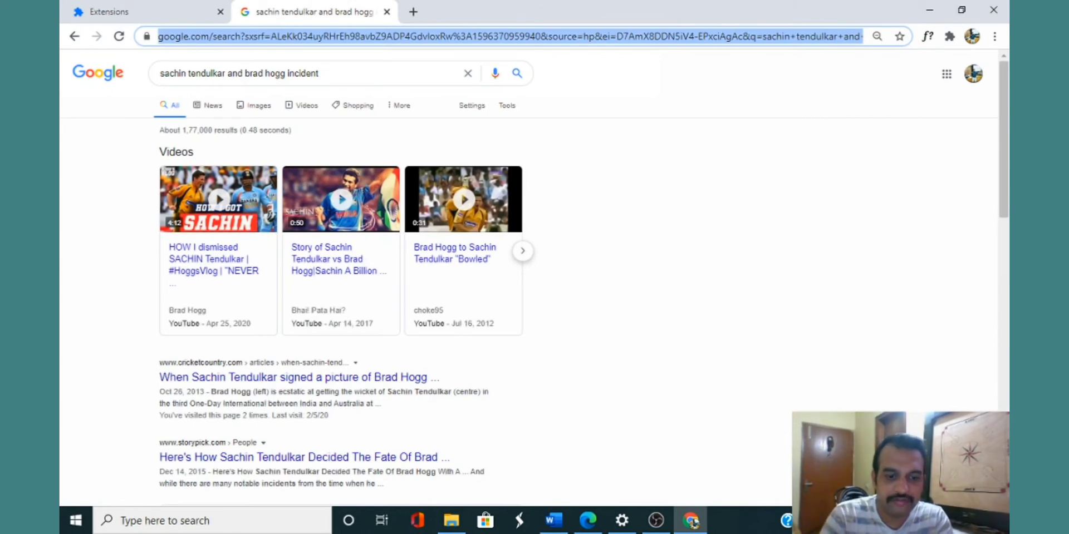
{"action": "type", "text": "googl"}
{"action": "key", "text": "Return"}
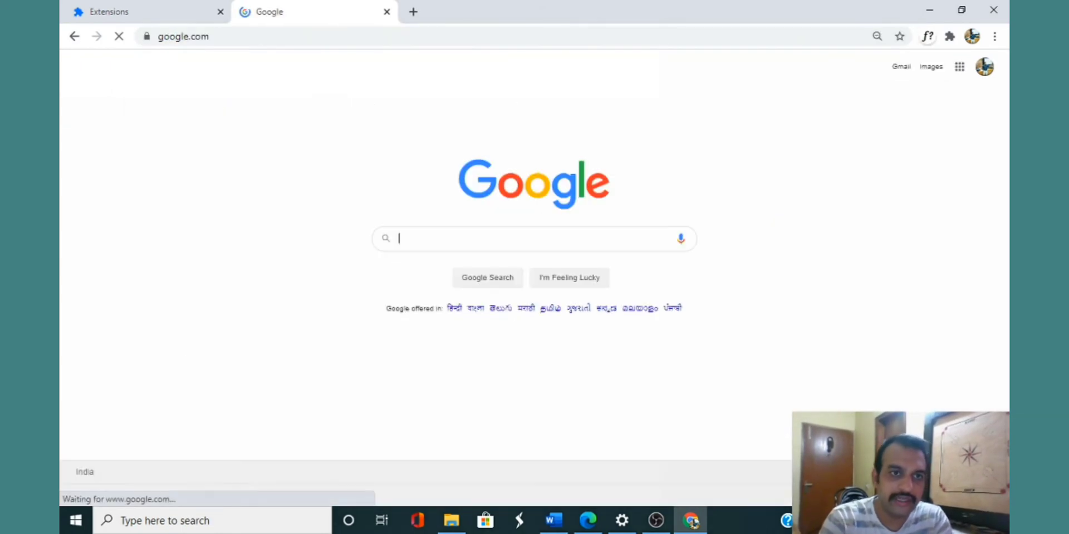
{"action": "type", "text": "sachin"}
{"action": "key", "text": "Down"}
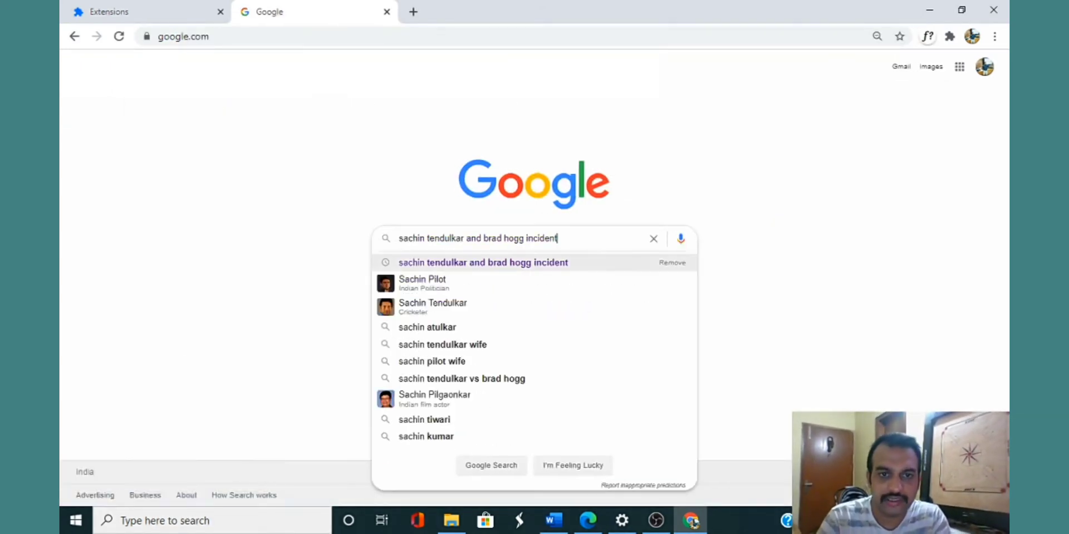
{"action": "key", "text": "Return"}
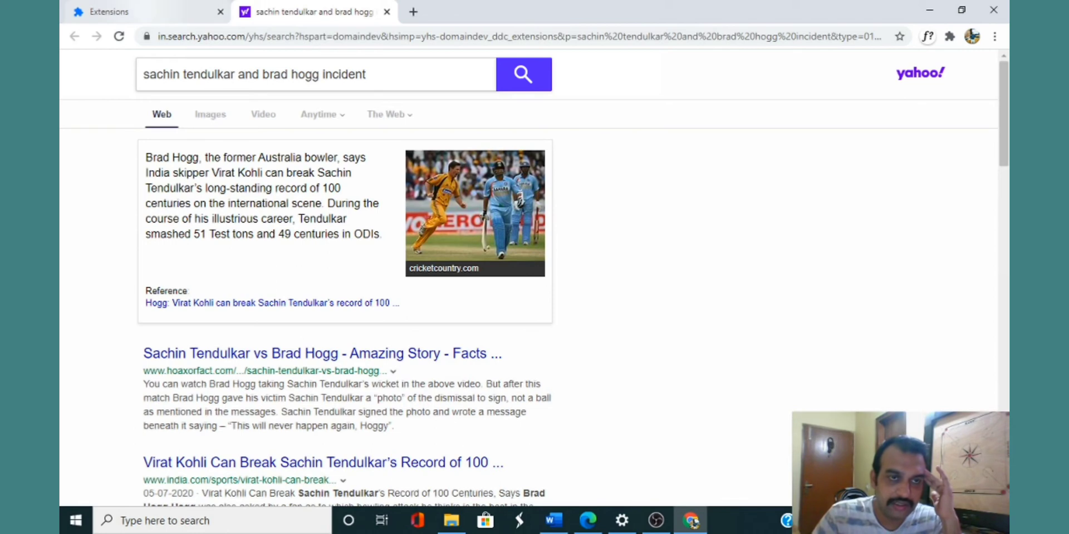
Step: Return to the extensions page and turn off the What Font extension
{"action": "left_click", "coordinate": [150, 12]}
{"action": "scroll", "coordinate": [534, 315], "scroll_direction": "down", "scroll_amount": 1}
{"action": "scroll", "coordinate": [534, 315], "scroll_direction": "up", "scroll_amount": 1}
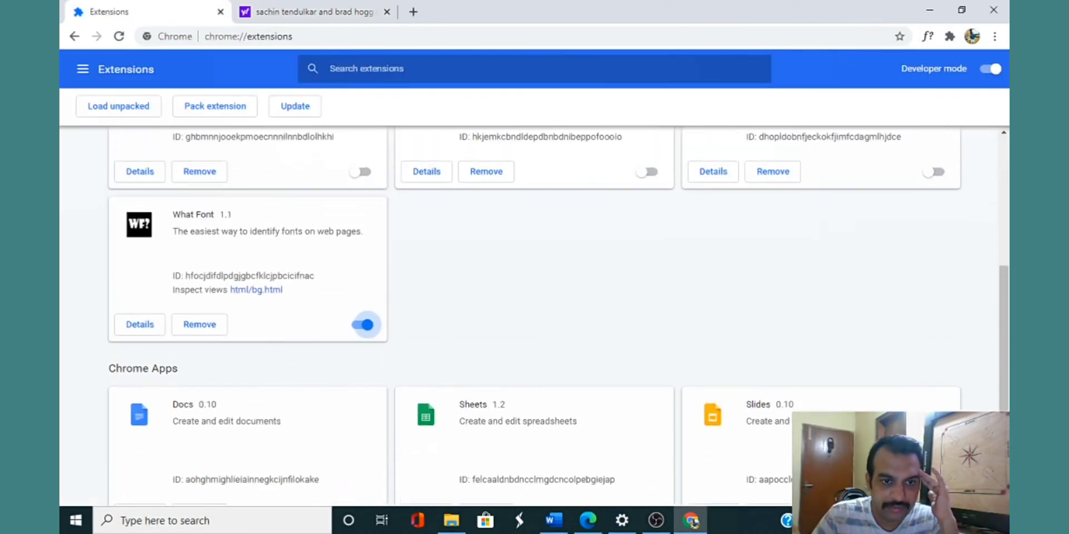
{"action": "left_click", "coordinate": [362, 324]}
Step: With What Font disabled, reload google.com in the search tab and search again for "sachin tendulkar and brad hogg incident"
{"action": "left_click", "coordinate": [314, 12]}
{"action": "left_click", "coordinate": [441, 36]}
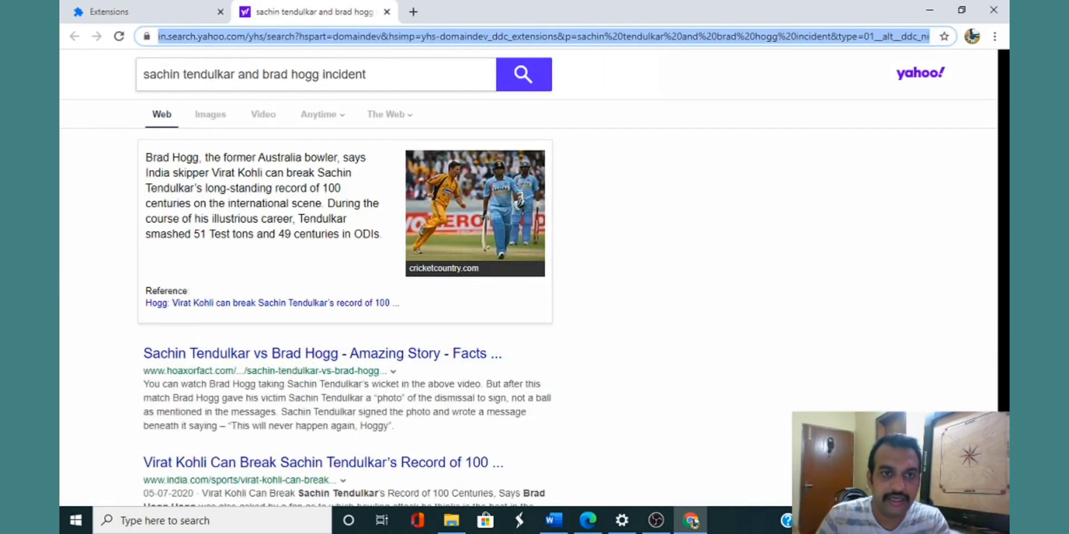
{"action": "type", "text": "google.com"}
{"action": "key", "text": "Return"}
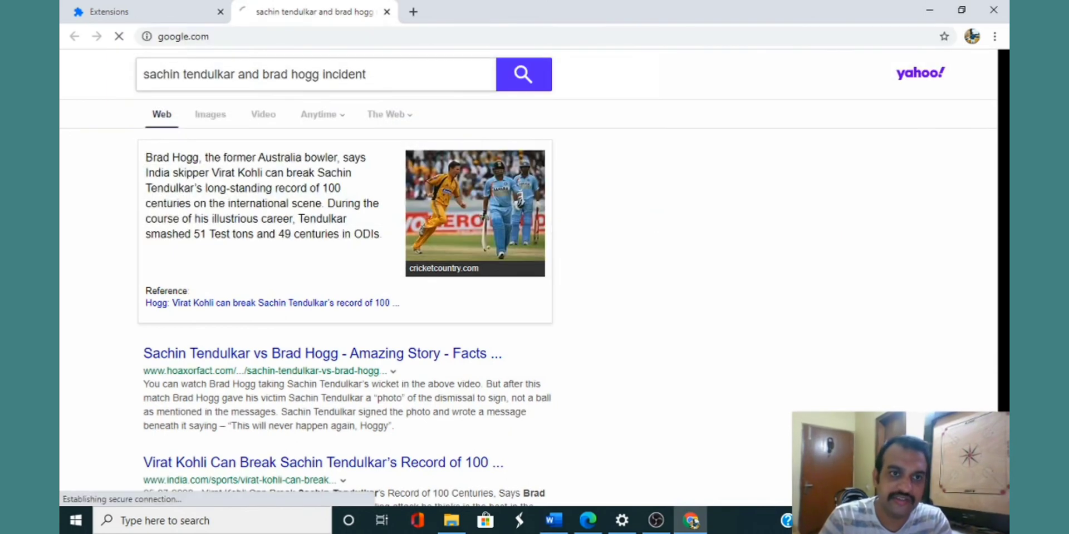
{"action": "type", "text": "sachin"}
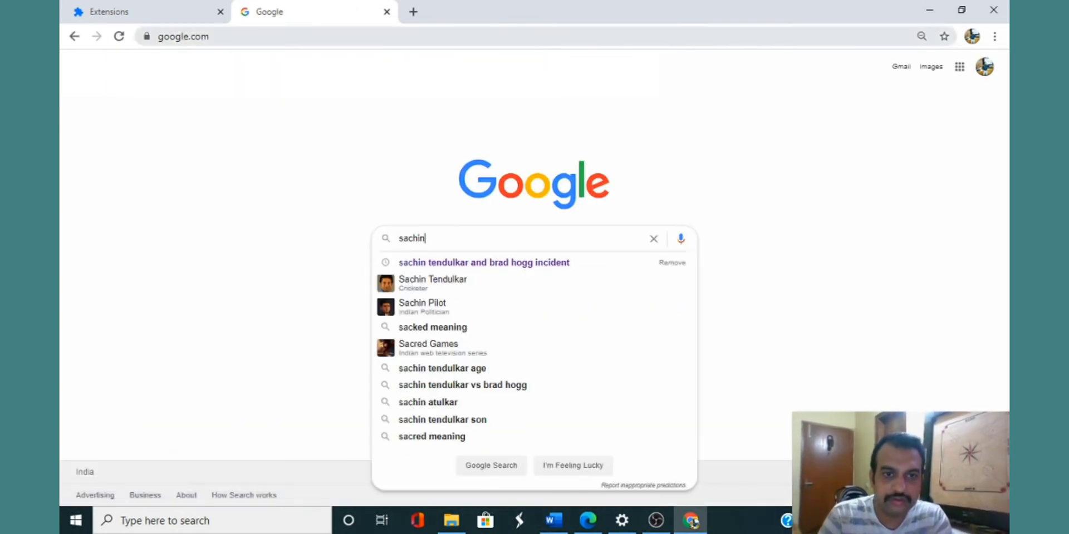
{"action": "key", "text": "Down"}
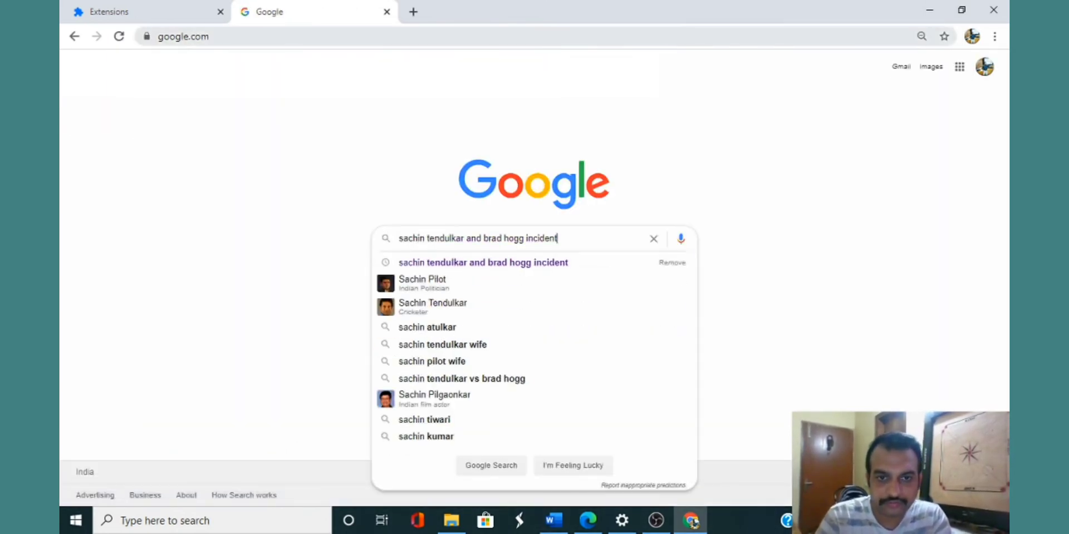
{"action": "key", "text": "Up"}
{"action": "key", "text": "Up"}
{"action": "key", "text": "Down"}
{"action": "key", "text": "Down"}
{"action": "key", "text": "Return"}
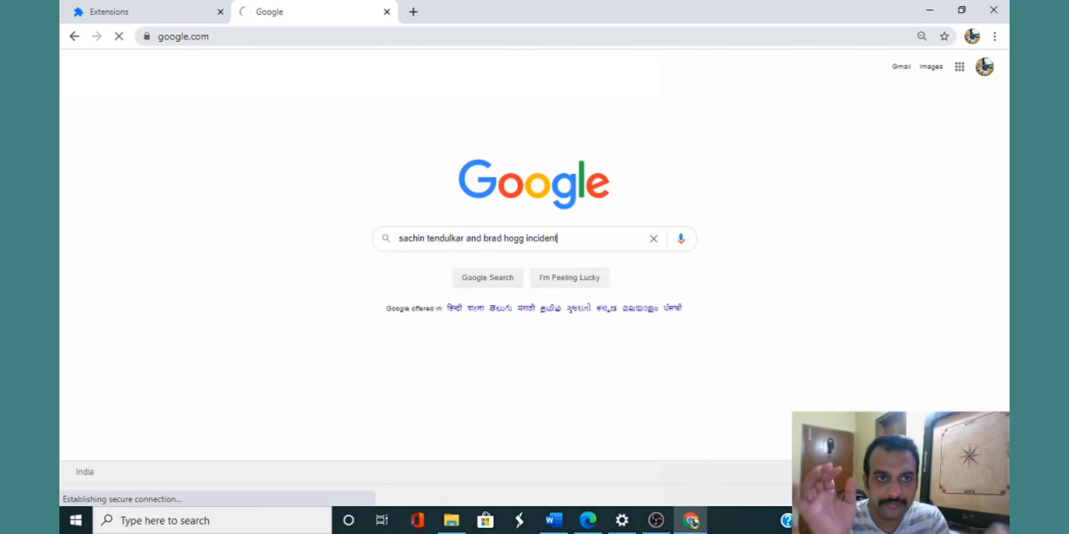